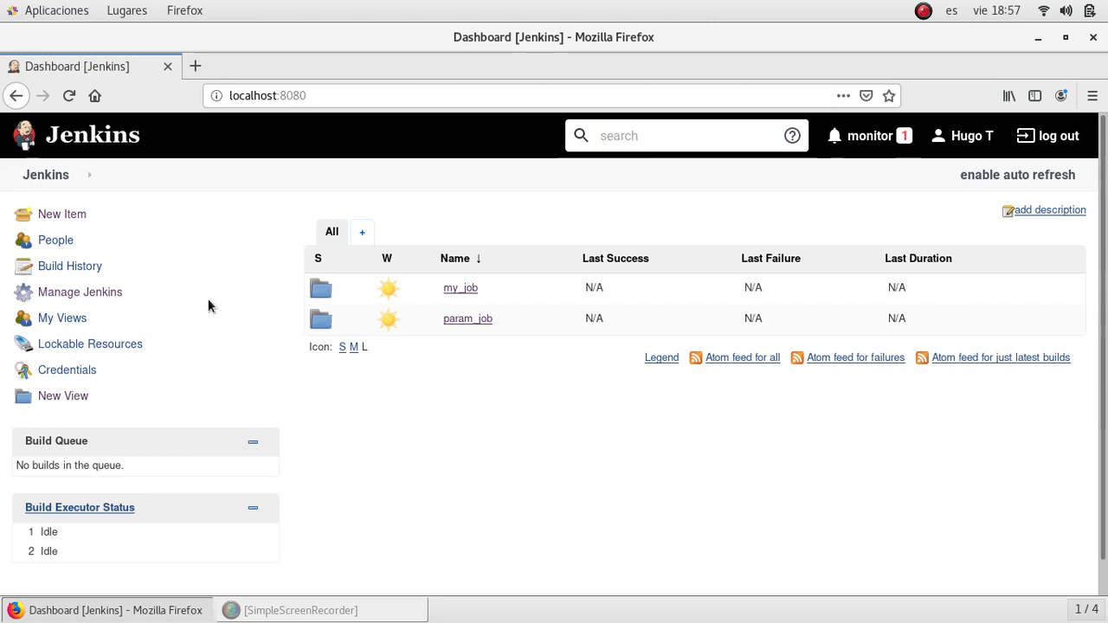
Open the Manage Jenkins page and look through its administration options, from Configure System down to Prepare for Shutdown.
click(87, 293)
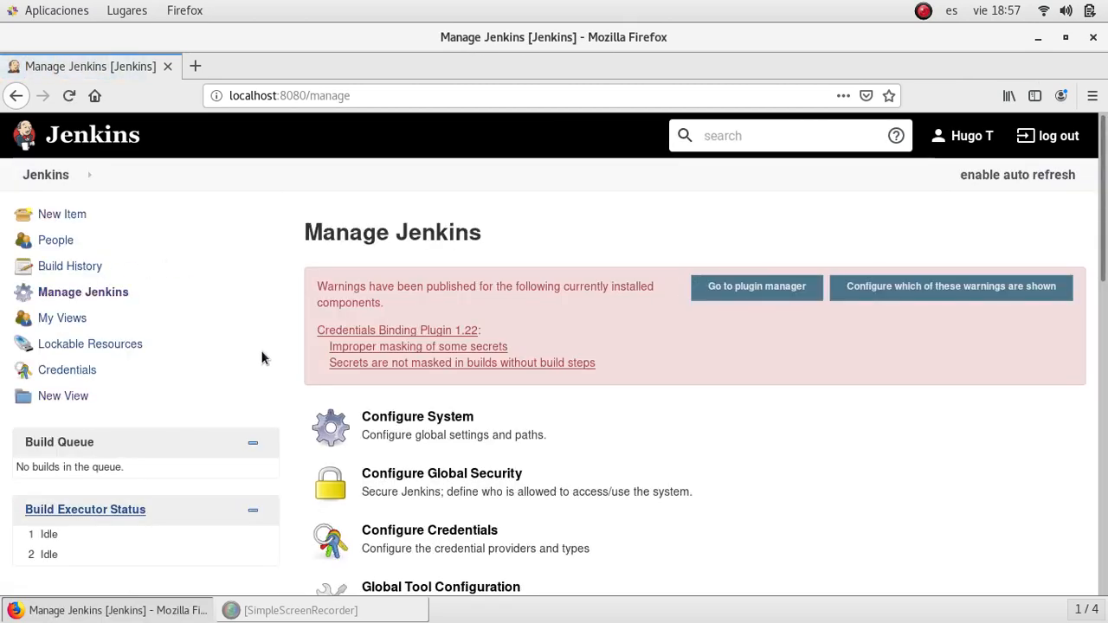
scroll(260, 304, down, 3)
scroll(260, 307, down, 3)
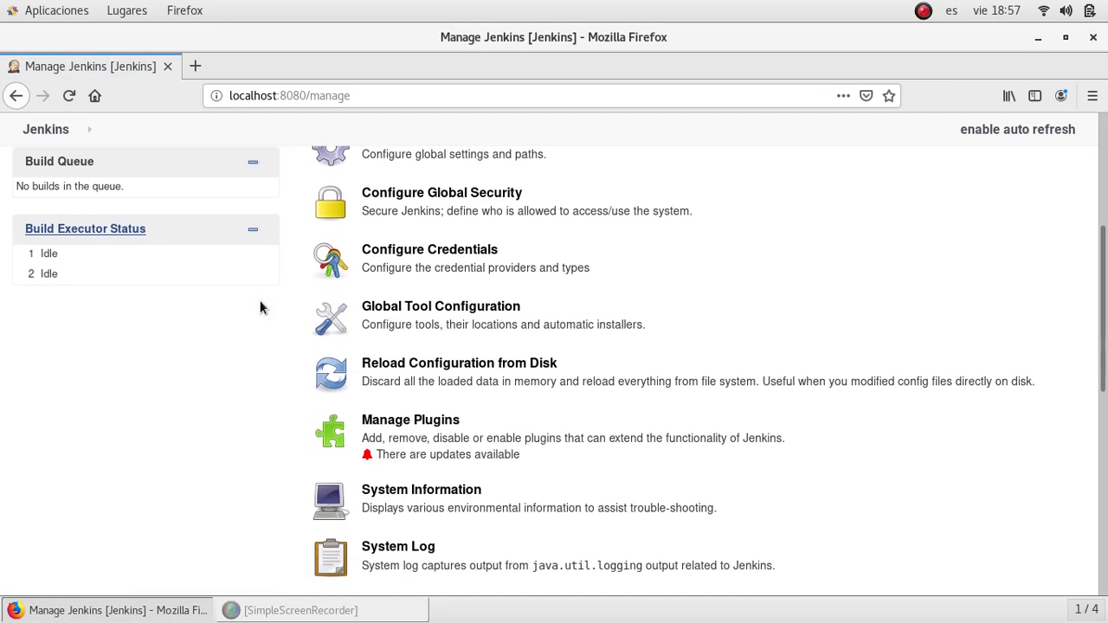
scroll(259, 307, up, 5)
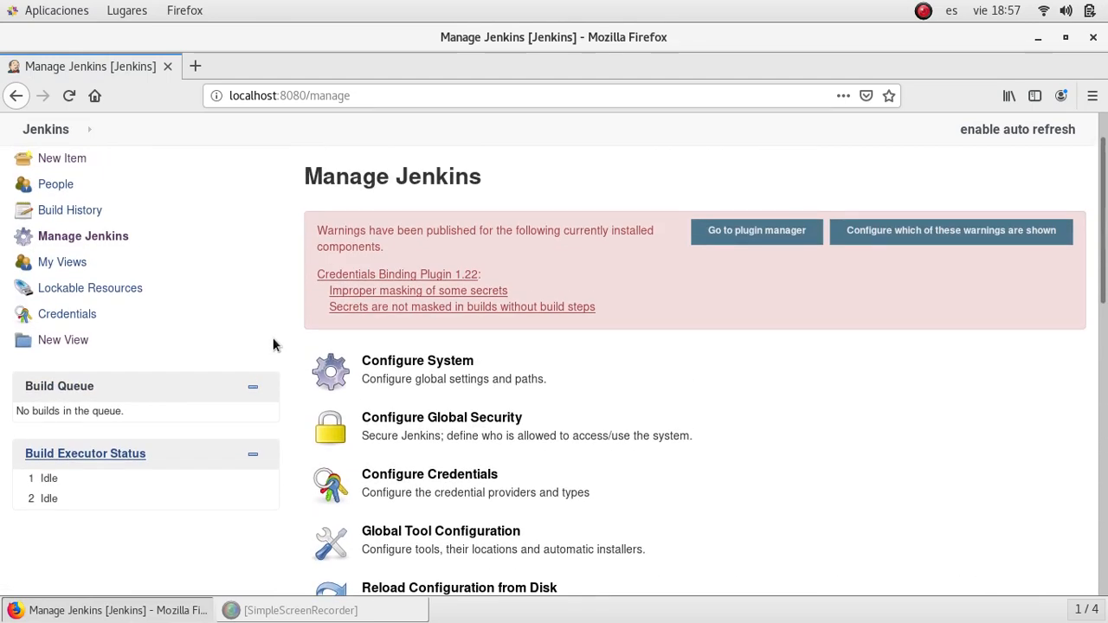
scroll(273, 345, down, 2)
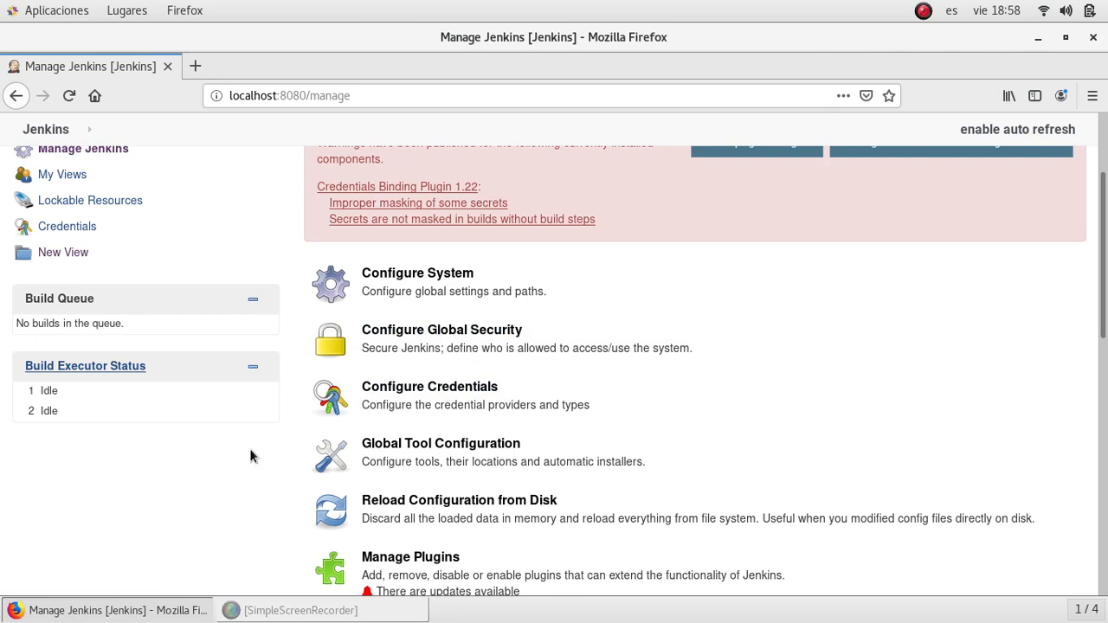
scroll(250, 456, down, 3)
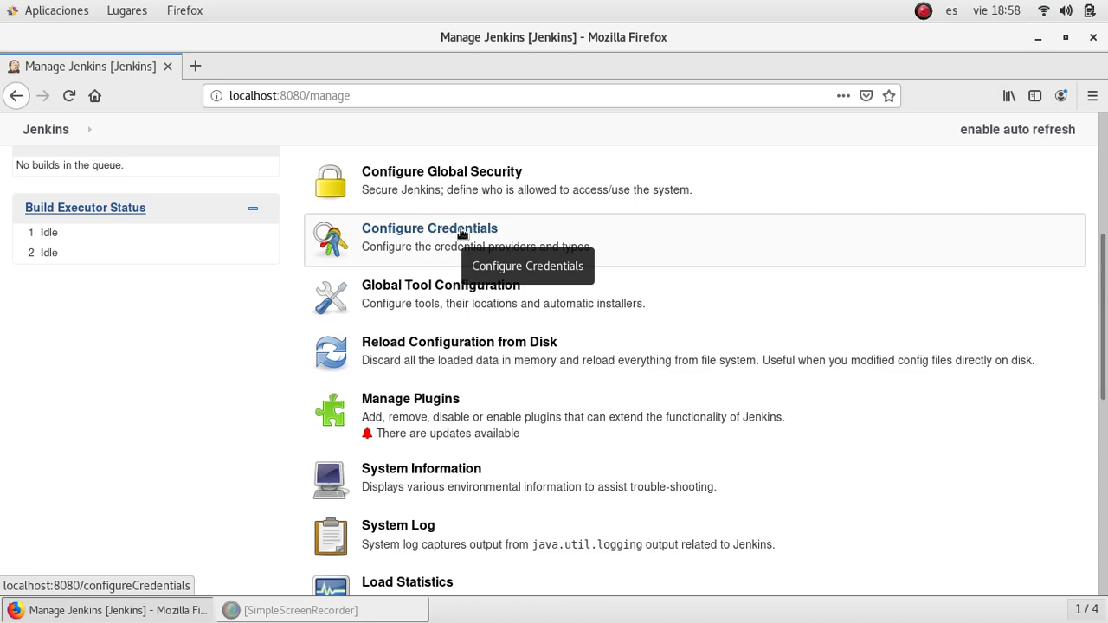
scroll(222, 337, down, 3)
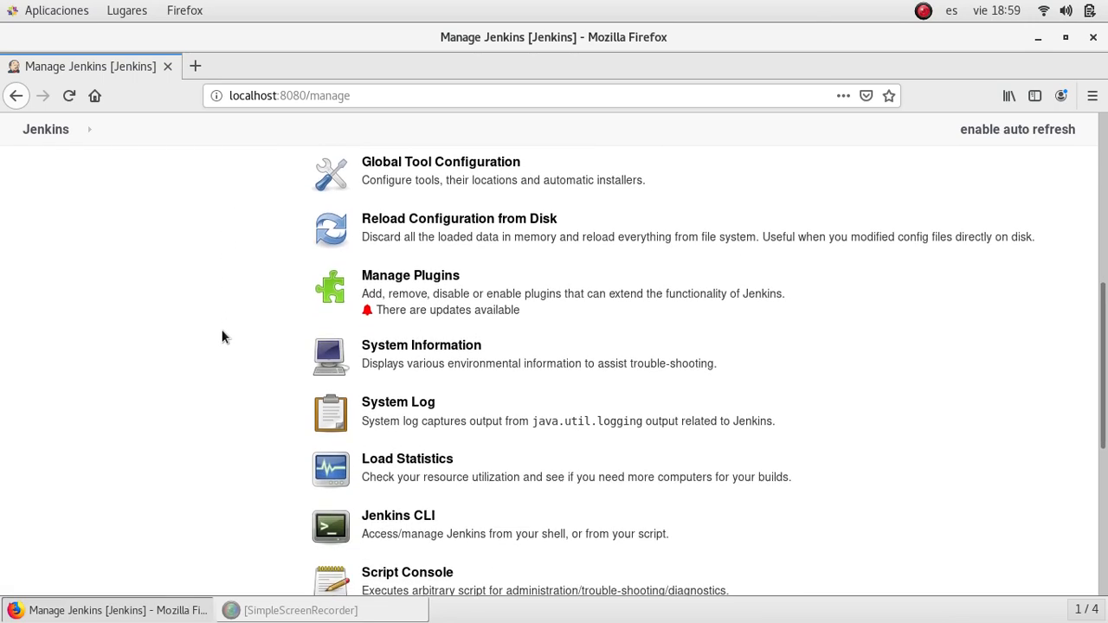
scroll(221, 337, down, 2)
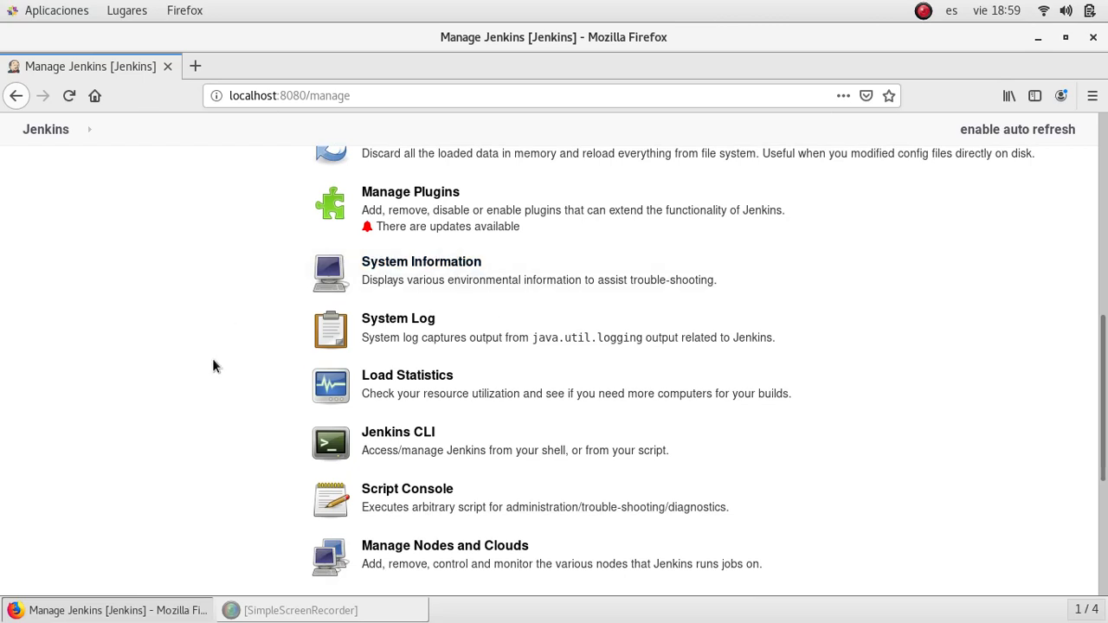
scroll(212, 358, down, 3)
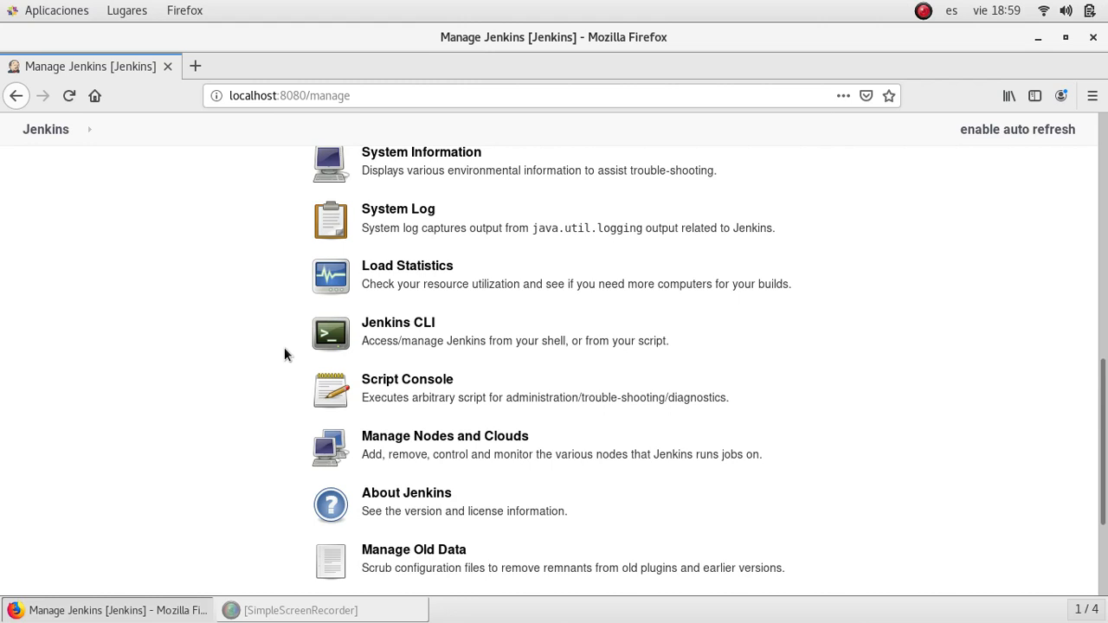
scroll(232, 347, down, 3)
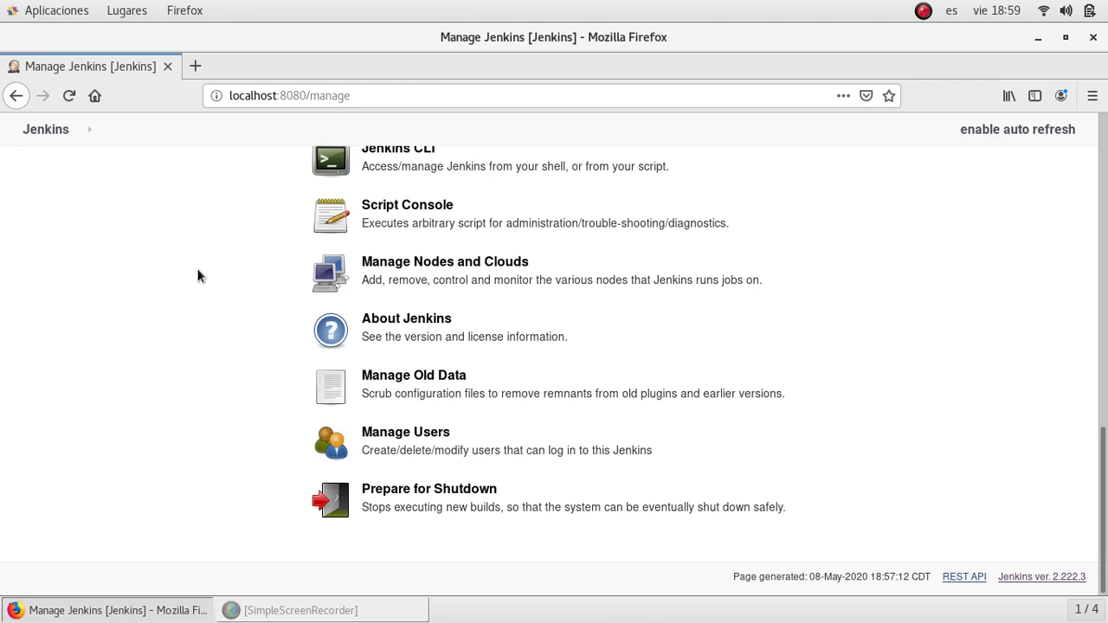
Open the plugin manager from the Manage Jenkins page and view the installed plugins.
scroll(250, 333, up, 10)
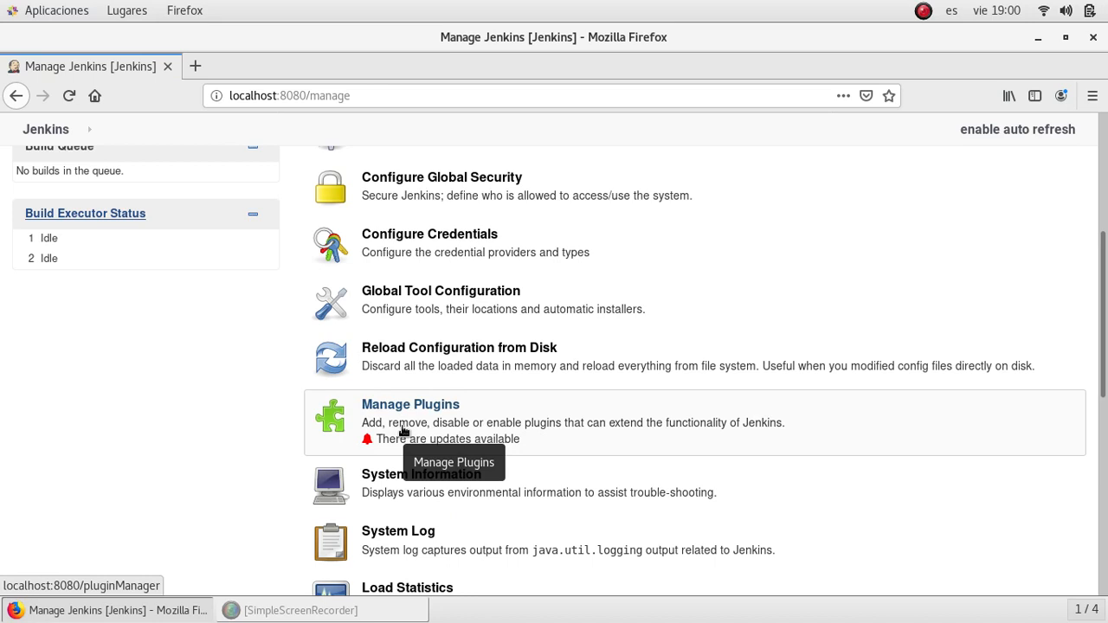
click(467, 424)
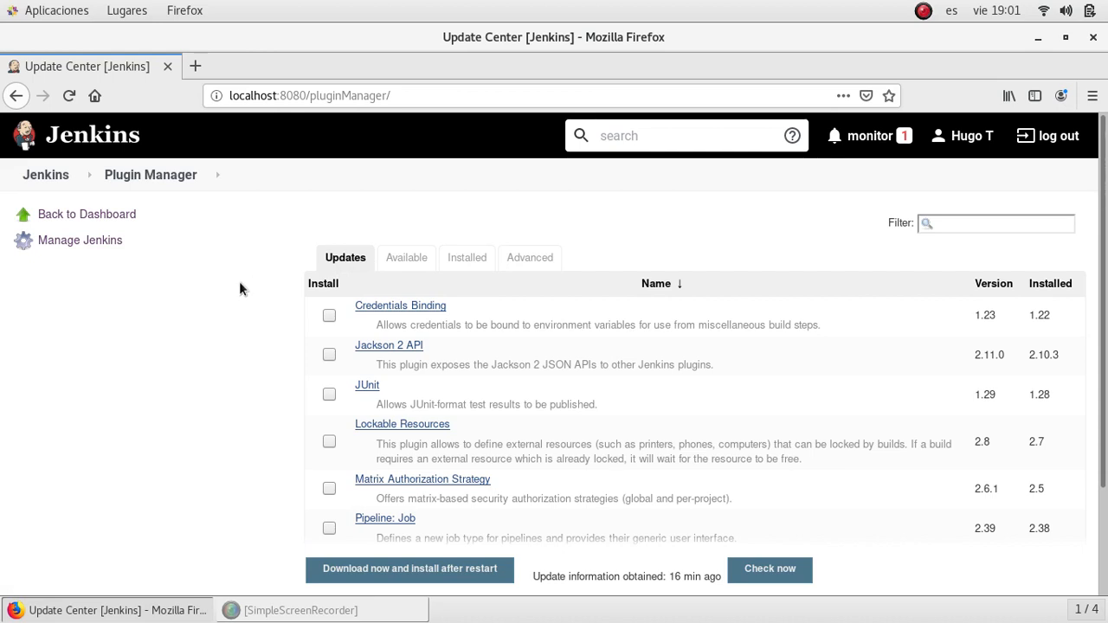
click(465, 264)
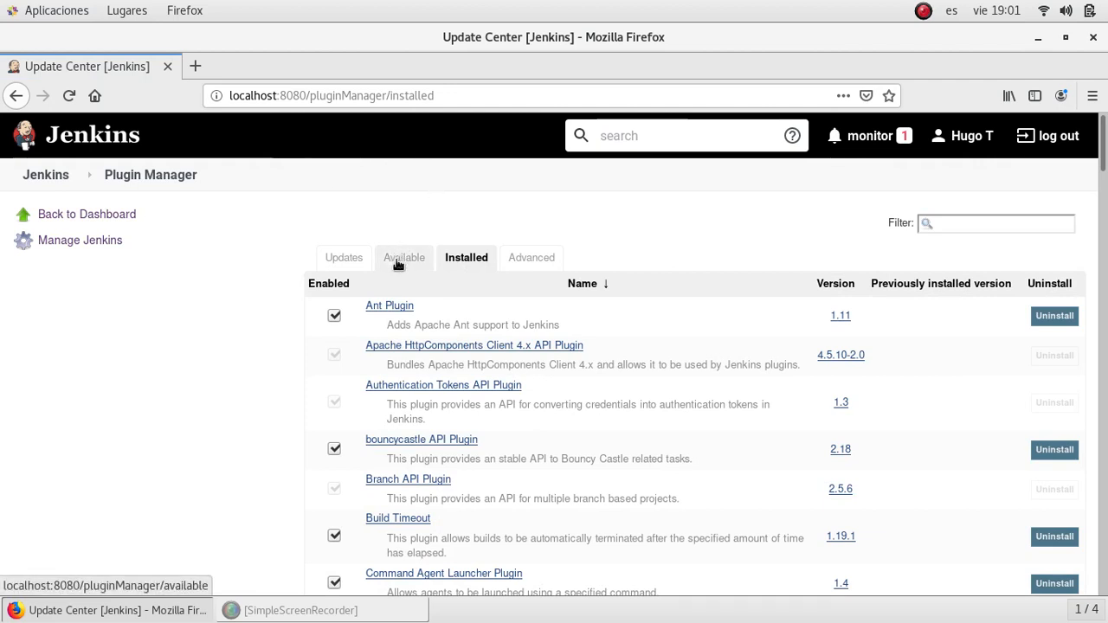
Filter the available plugins by "http request" and select the HTTP Request plugin for installation.
click(398, 264)
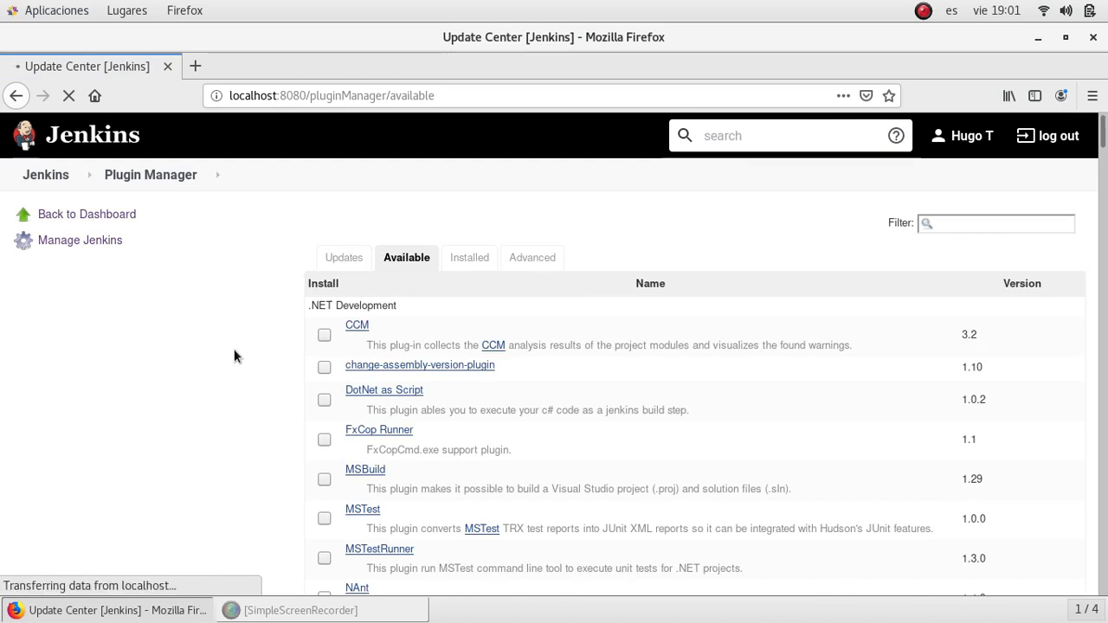
click(972, 218)
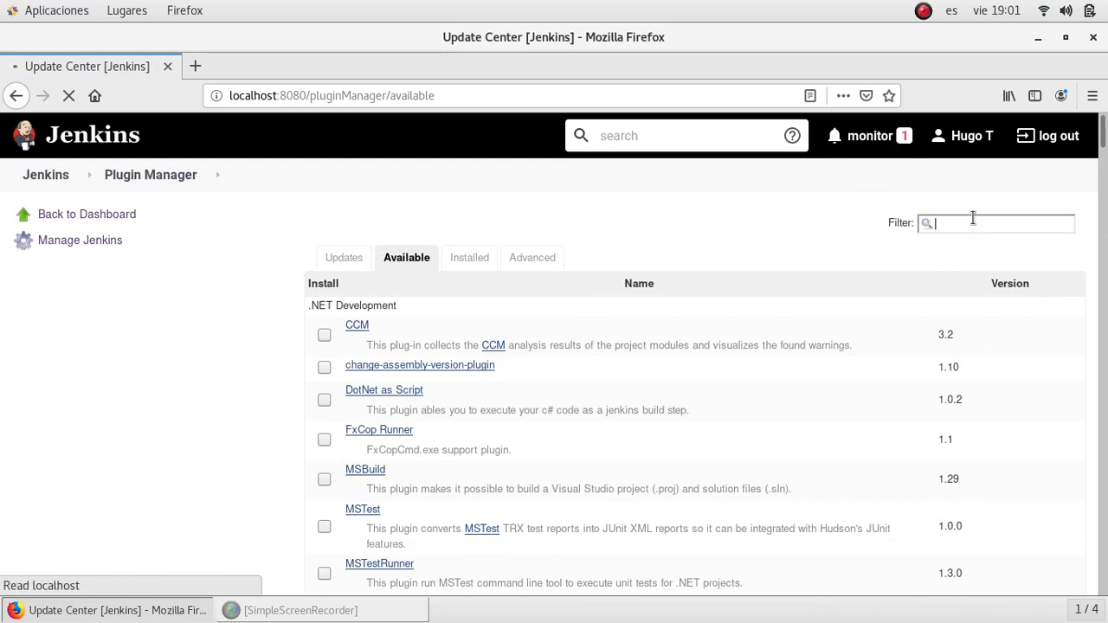
text(h)
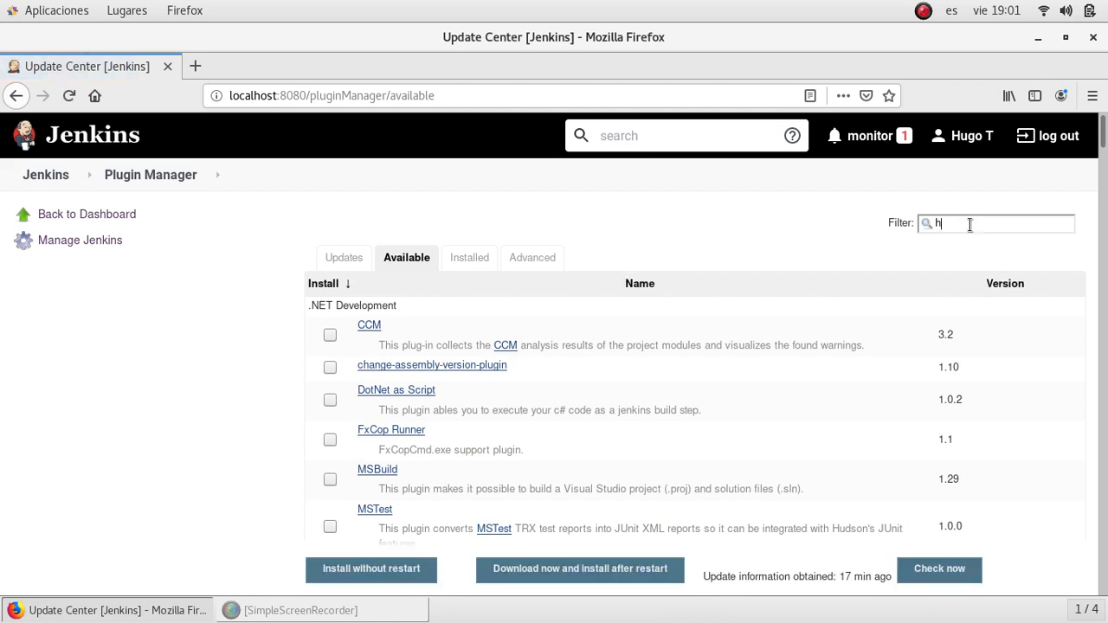
text(ttp request)
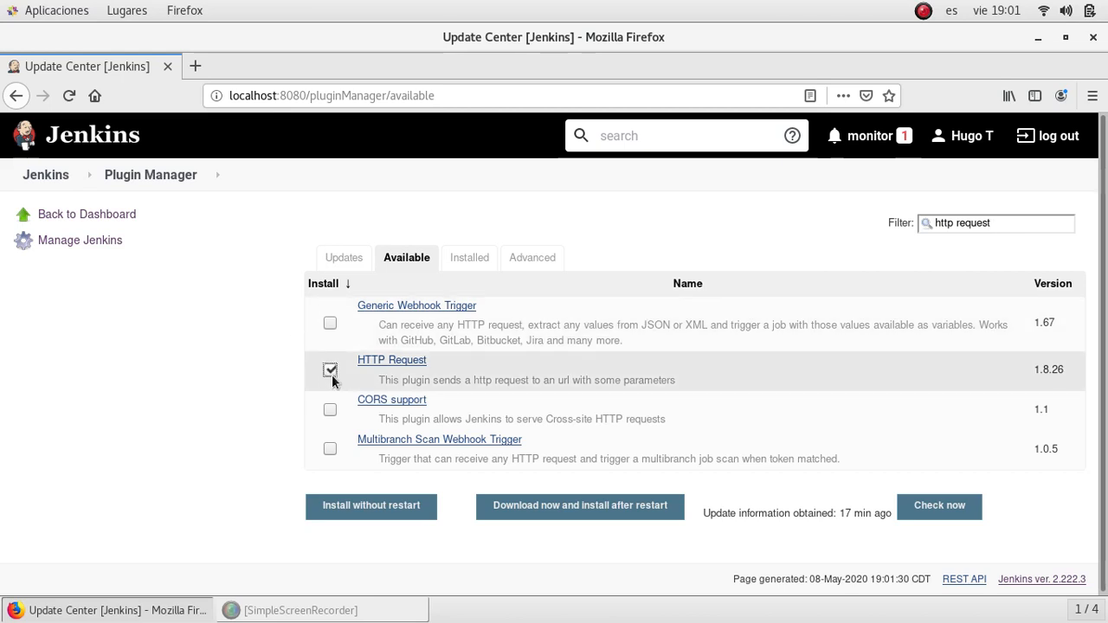
Replace the available-plugins filter with "python" and select the Python plugin for installation.
double_click(979, 223)
triple_click(979, 223)
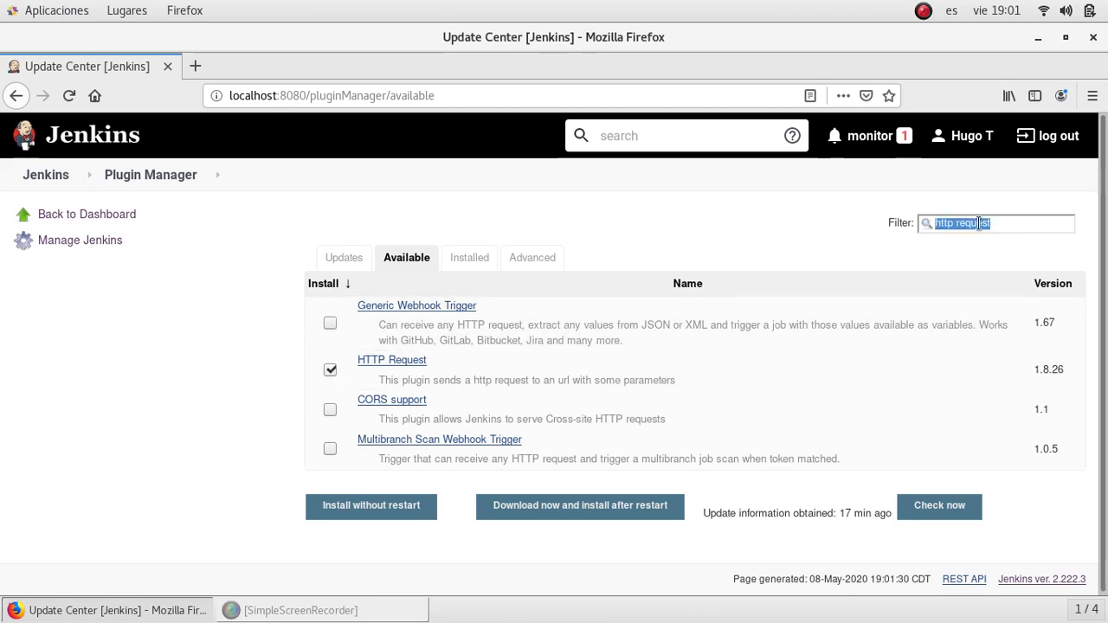
key(BackSpace)
text(python)
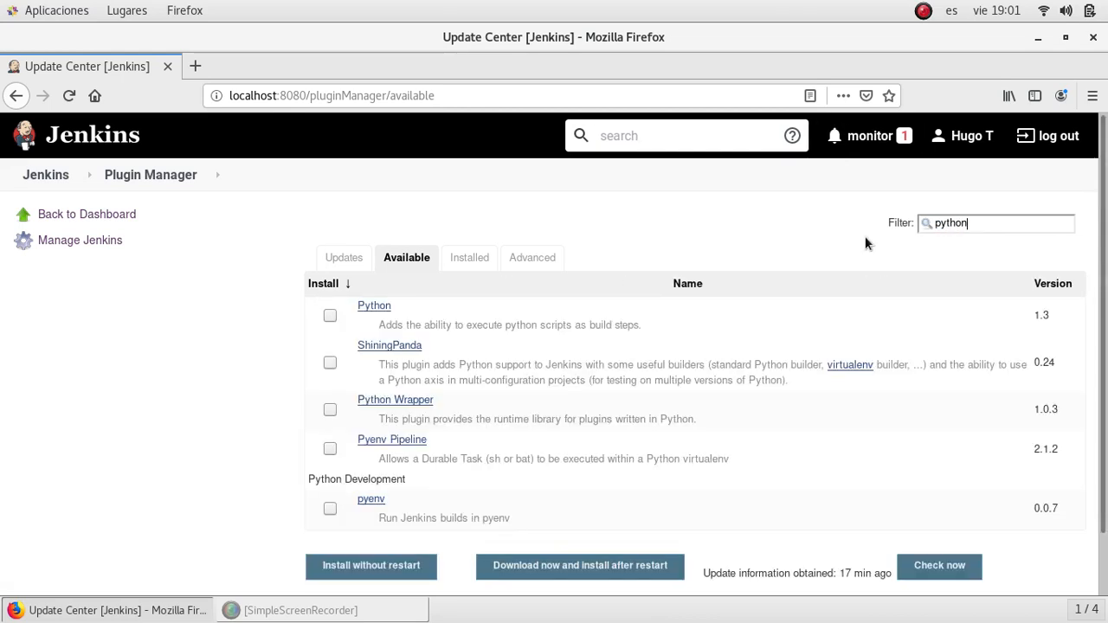
click(327, 318)
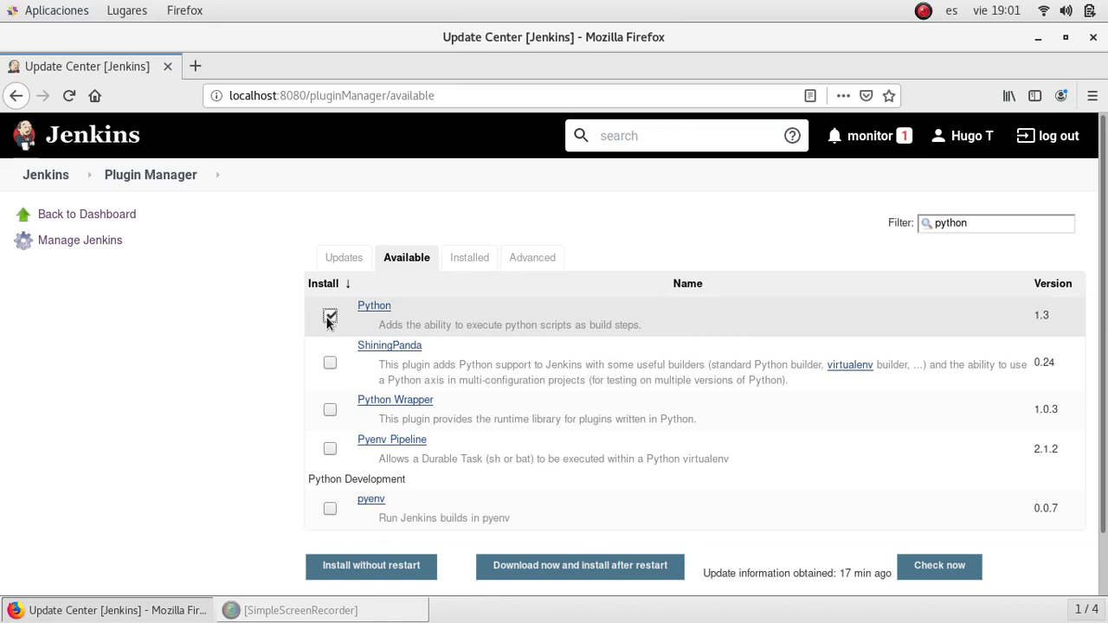
Download the selected plugins for installation after restart, and have Jenkins restart when installation is complete and no jobs are running.
scroll(224, 364, down, 2)
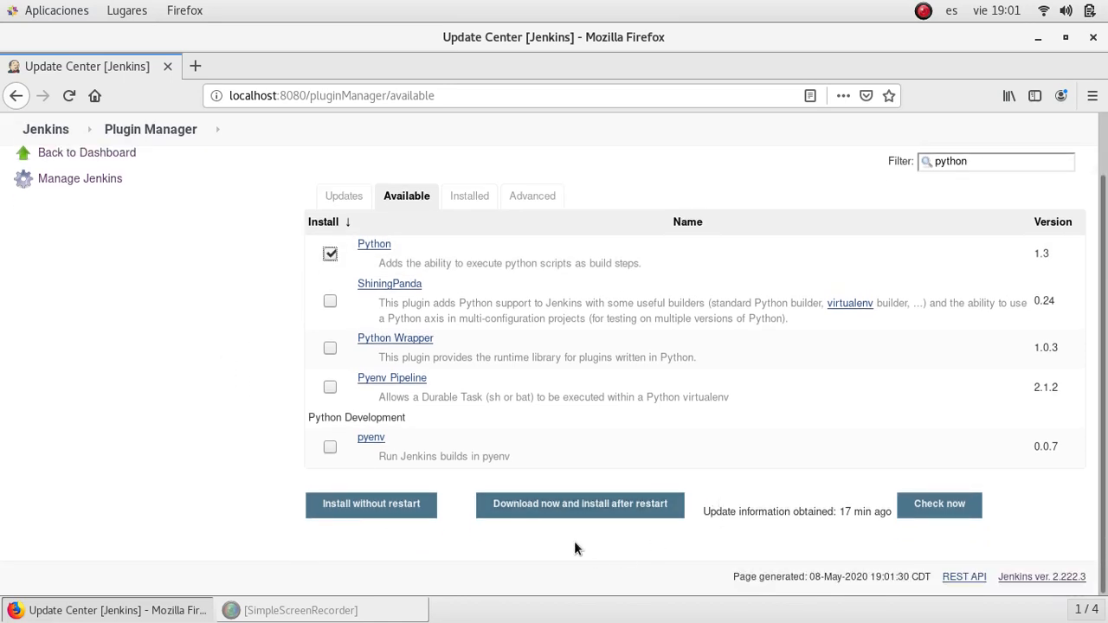
click(536, 506)
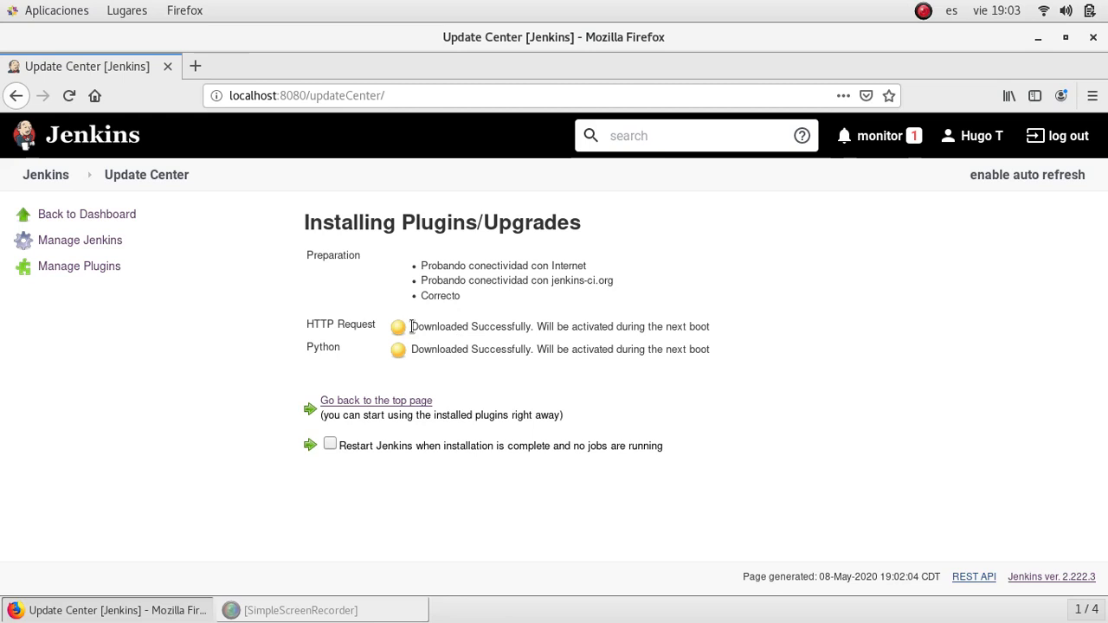
drag(411, 327, 529, 329)
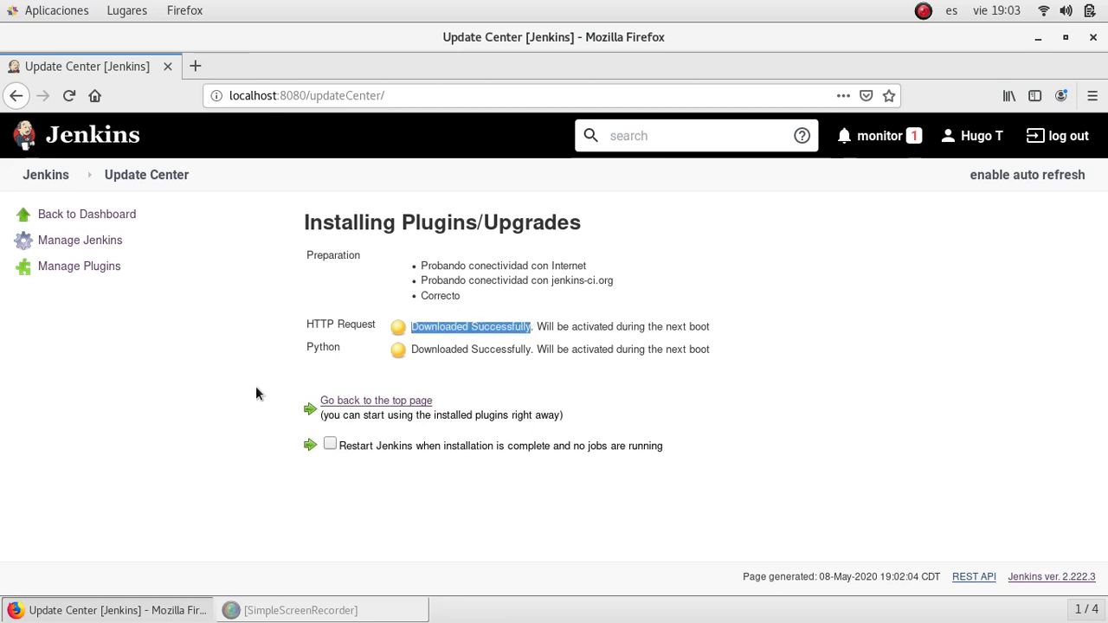
click(329, 446)
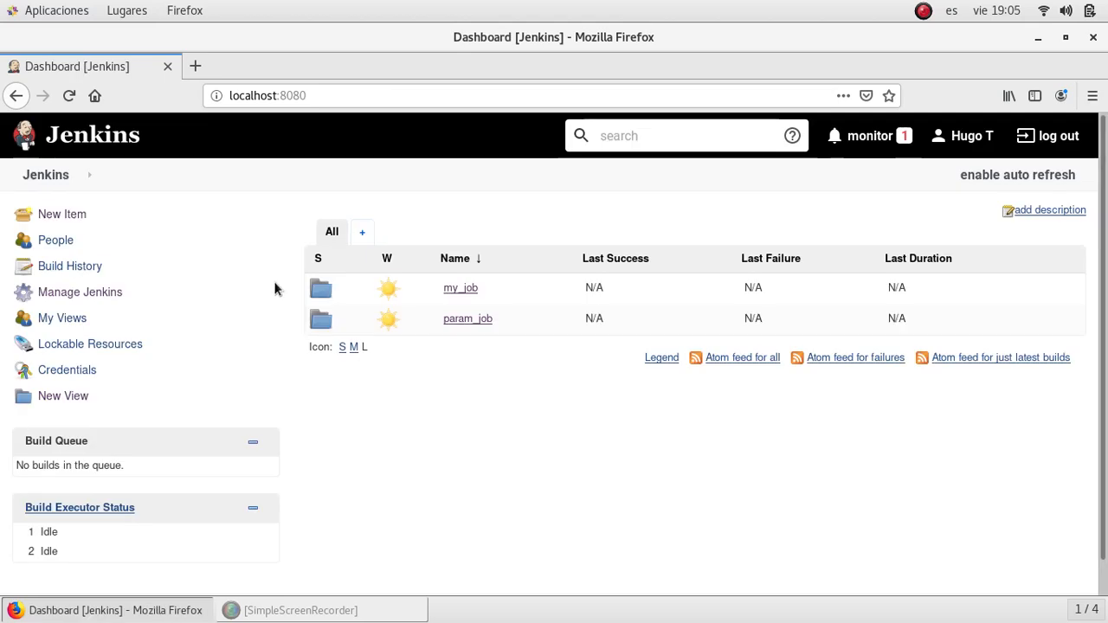
Create a new Freestyle project named sample_job.
click(56, 217)
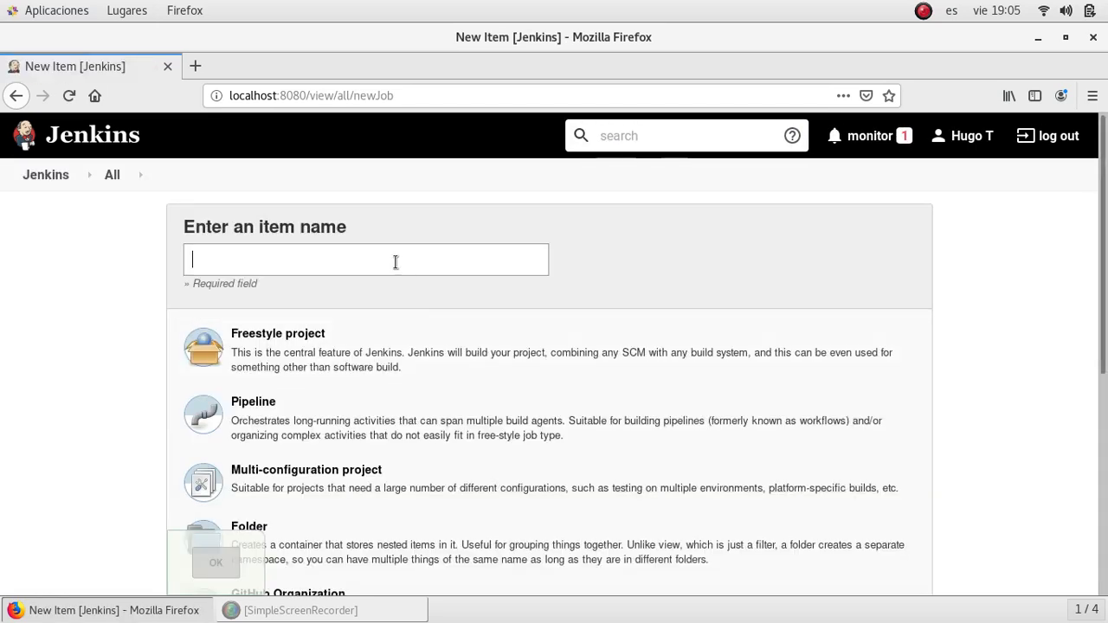
click(395, 262)
text(sample_jo)
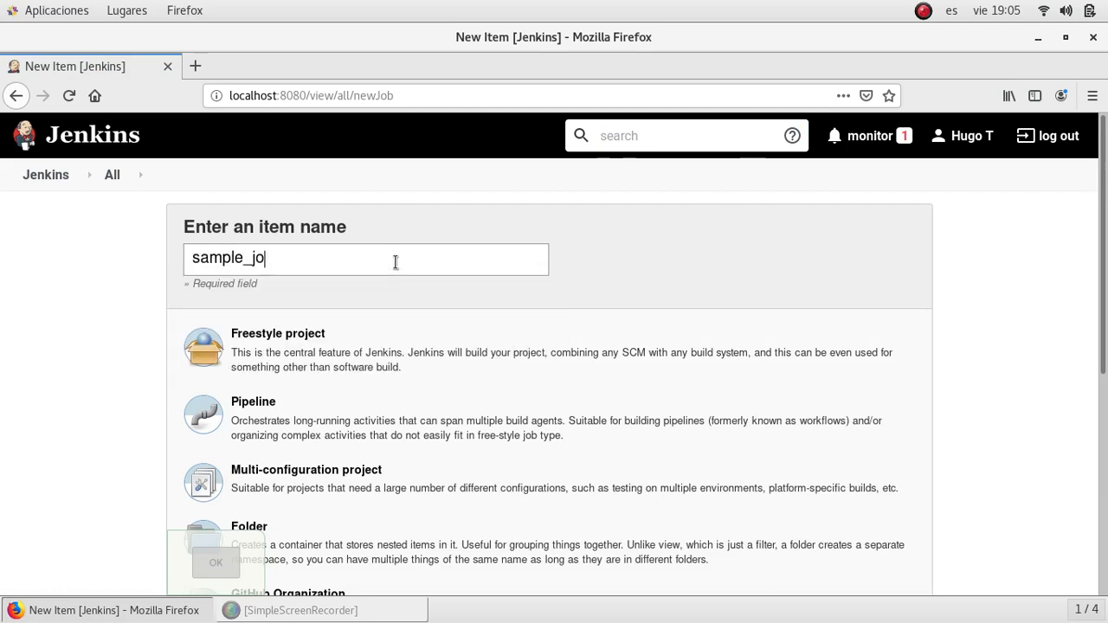
text(b)
click(323, 341)
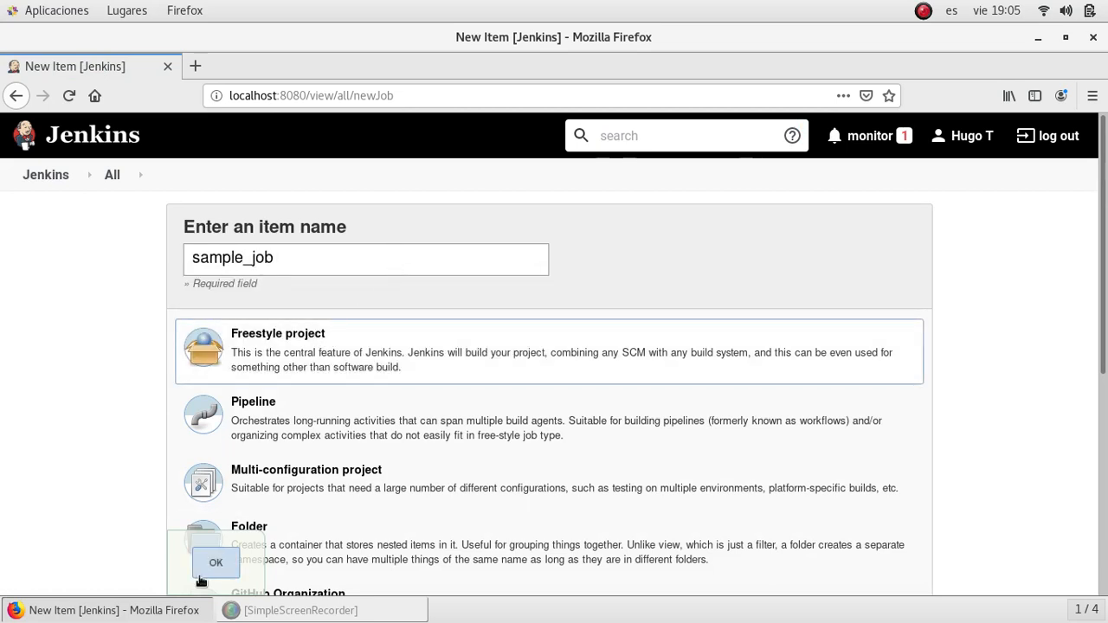
click(202, 578)
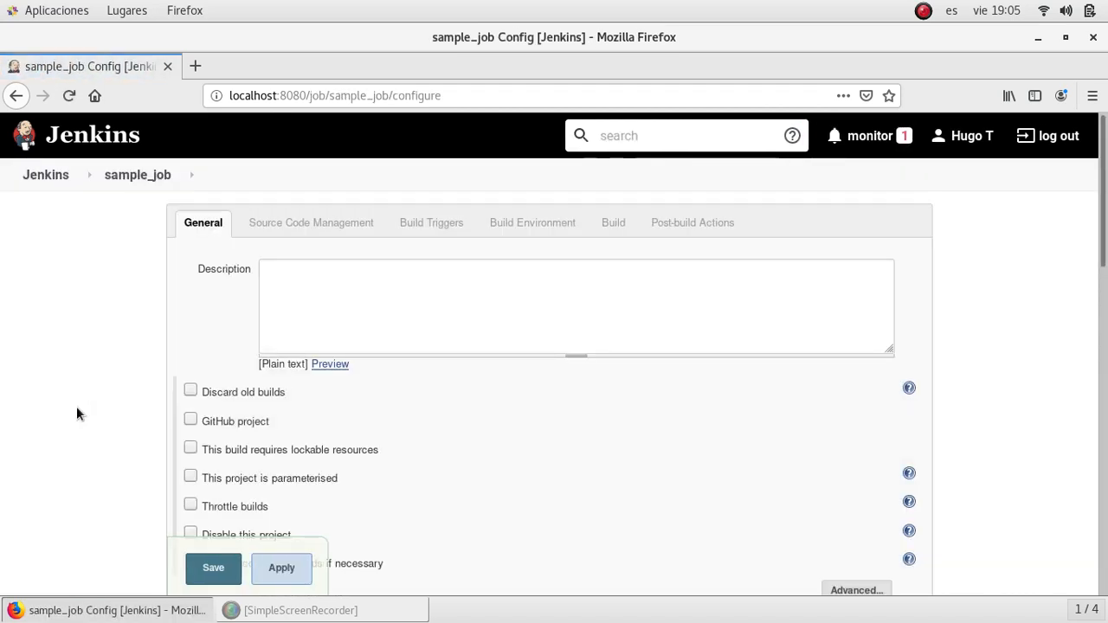
Check which build step types can be added in the Build section of the sample_job configuration, without adding any.
scroll(76, 407, down, 10)
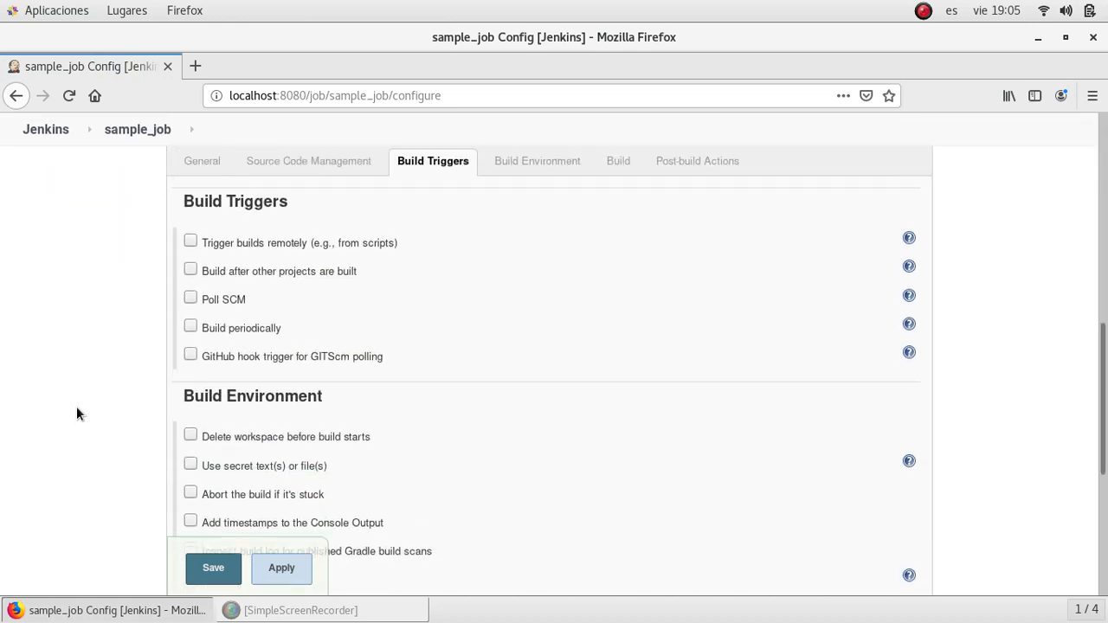
scroll(76, 406, down, 5)
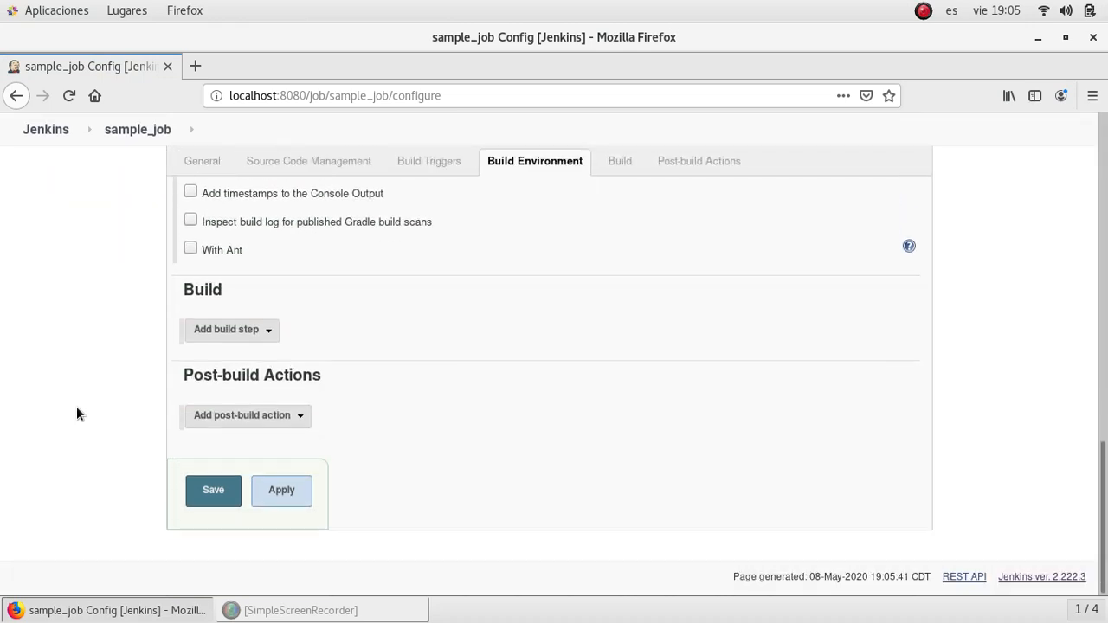
click(258, 333)
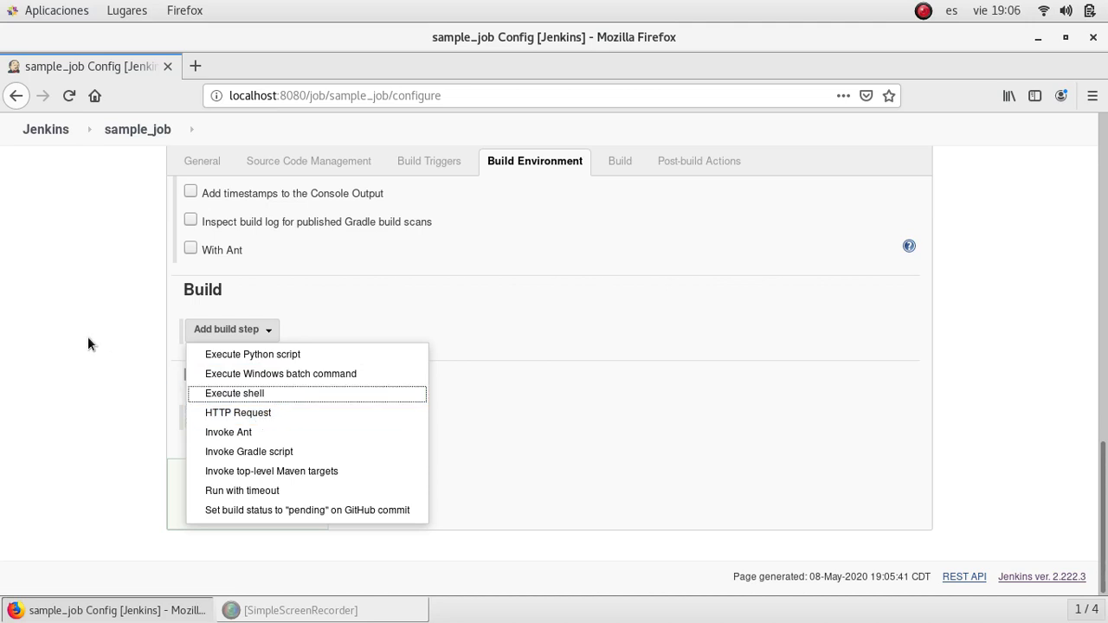
click(75, 253)
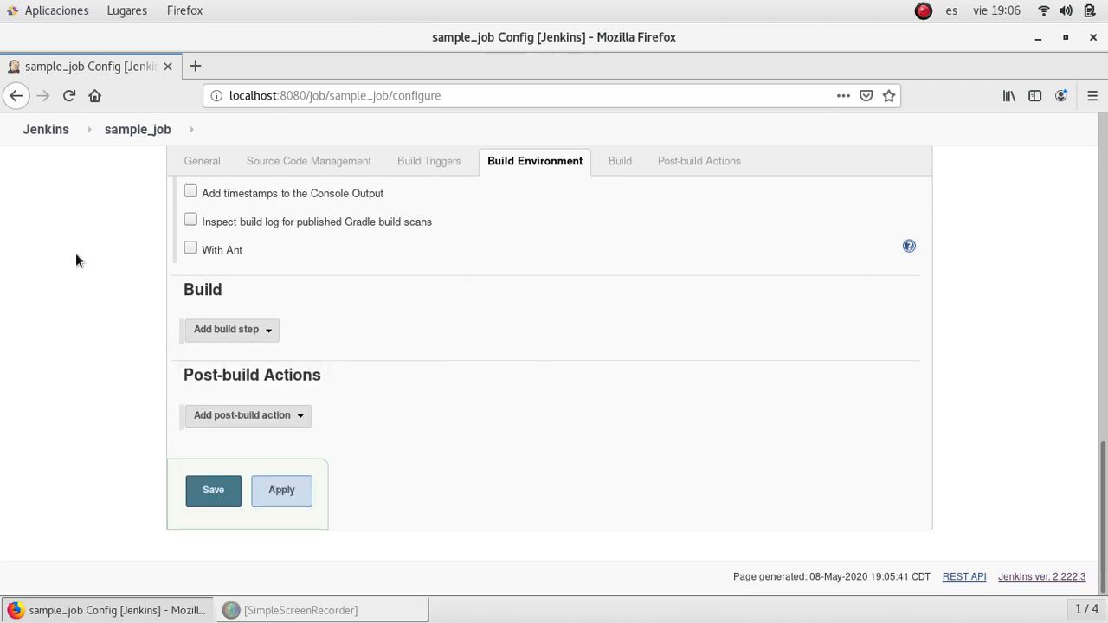